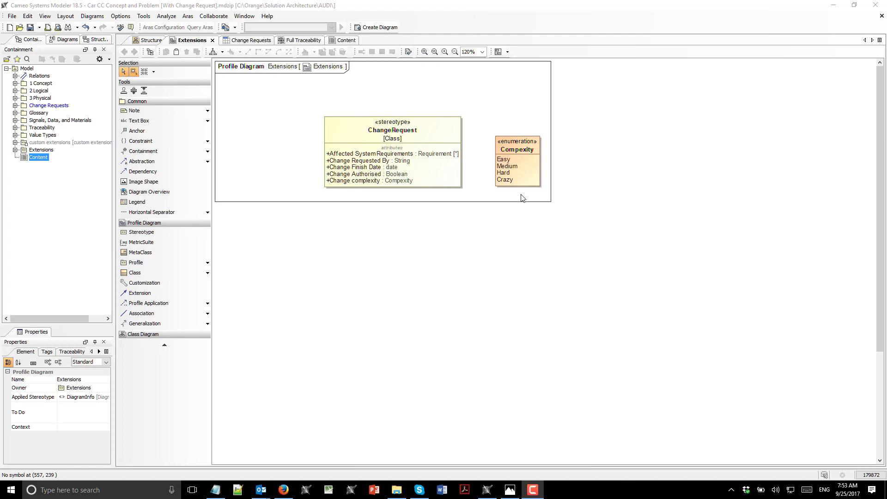
Step: View the Content diagram, then in the Full Traceability map expand Automatic Mode through Reach Desired Temperature and collapse Automatic Mode again
double_click(45, 157)
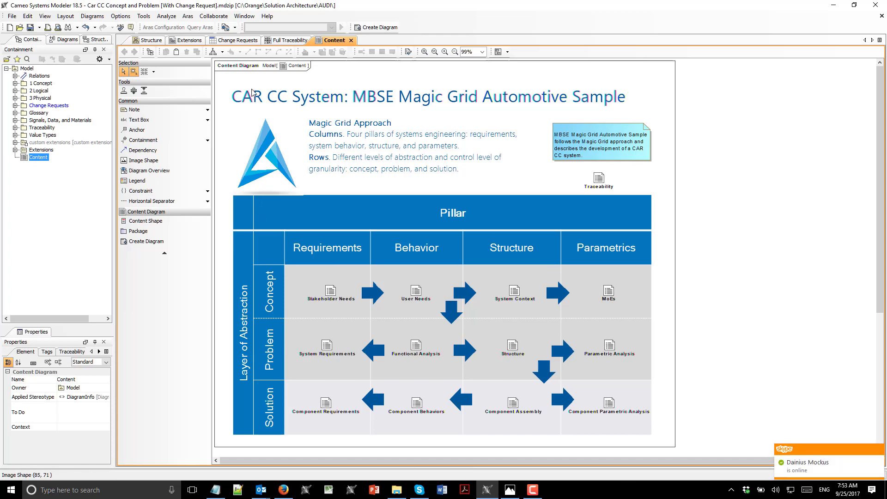
click(290, 40)
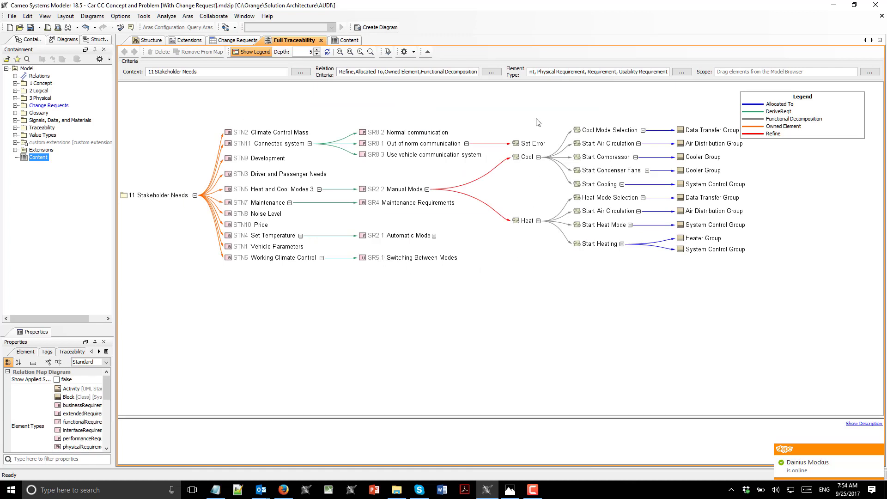
click(434, 236)
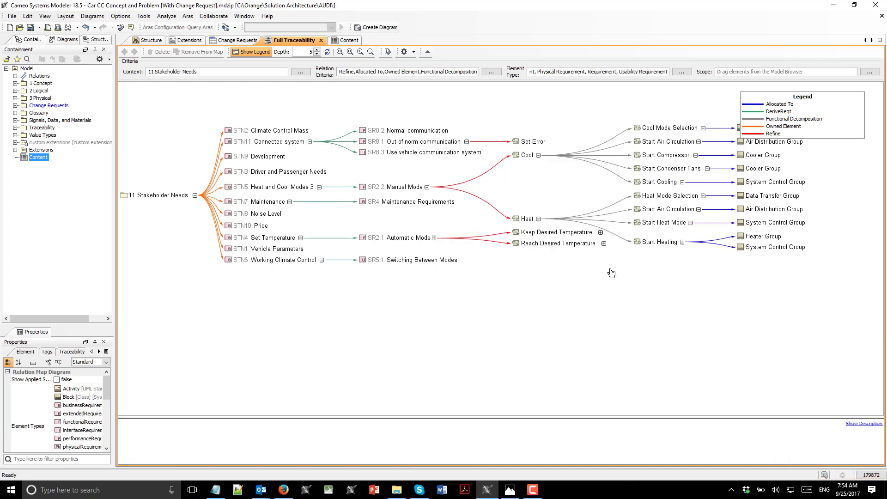
click(603, 243)
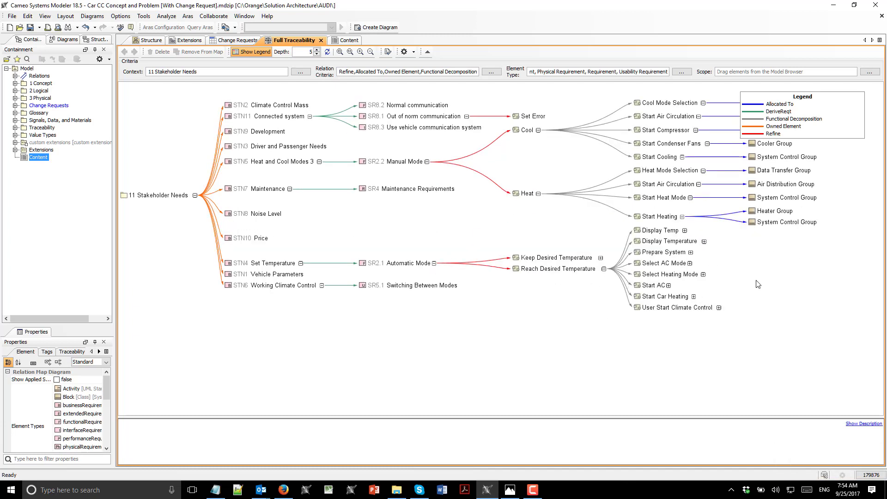
click(718, 308)
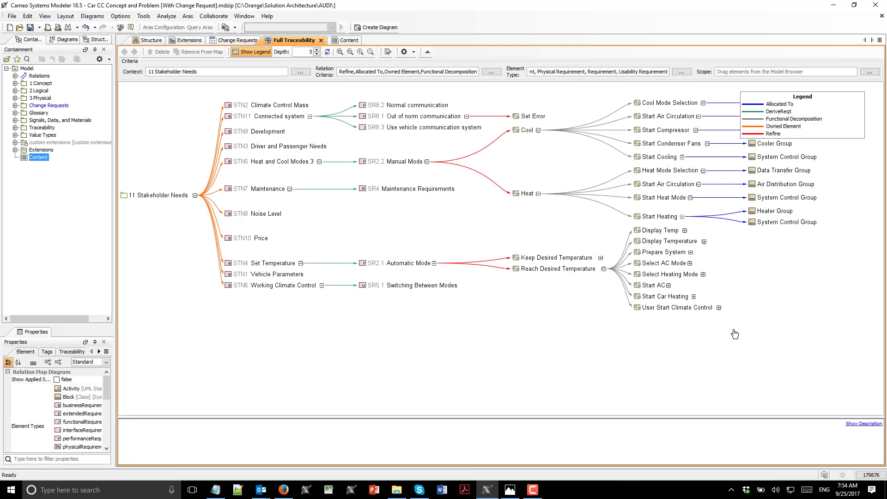
click(434, 264)
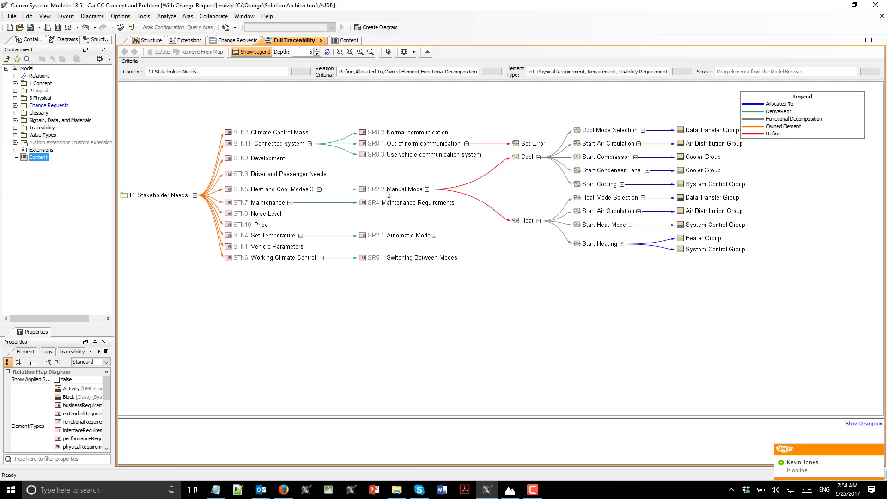
Step: In the Change Requests table, inspect the script expression of the Estimated Cost of Change derived property and close it without changes
click(230, 40)
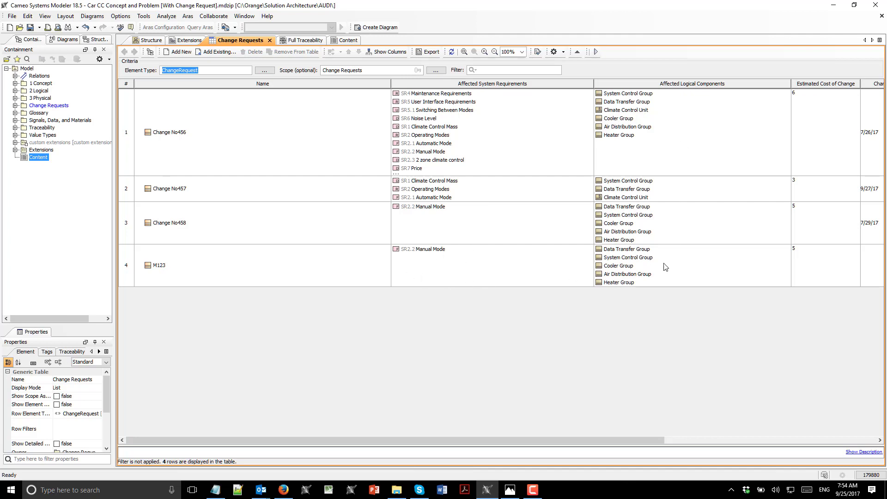
drag(614, 440, 663, 440)
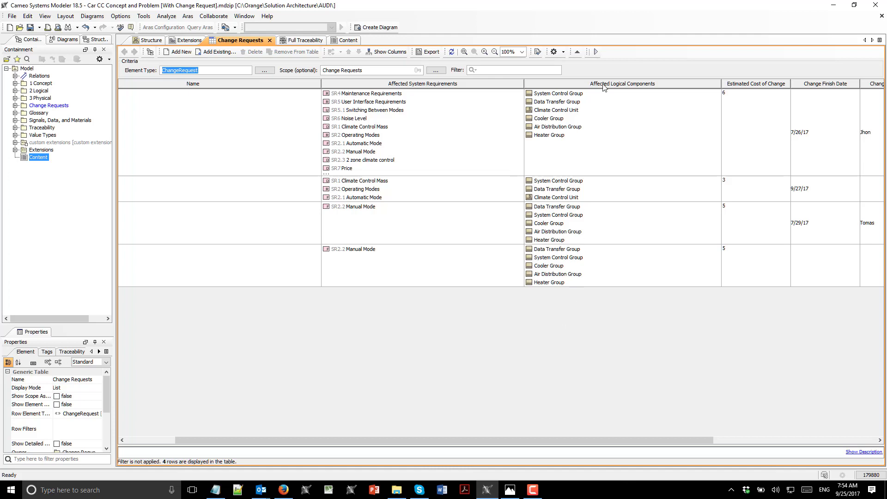
scroll(600, 438, right, 5)
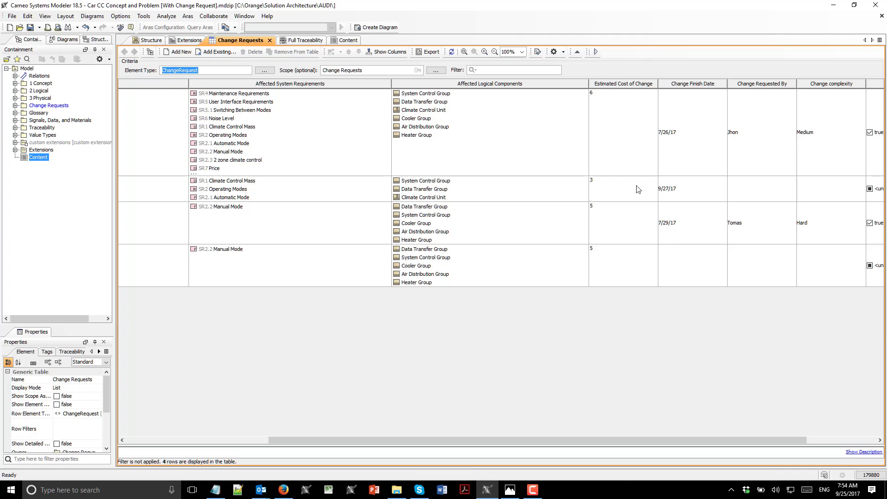
right_click(624, 84)
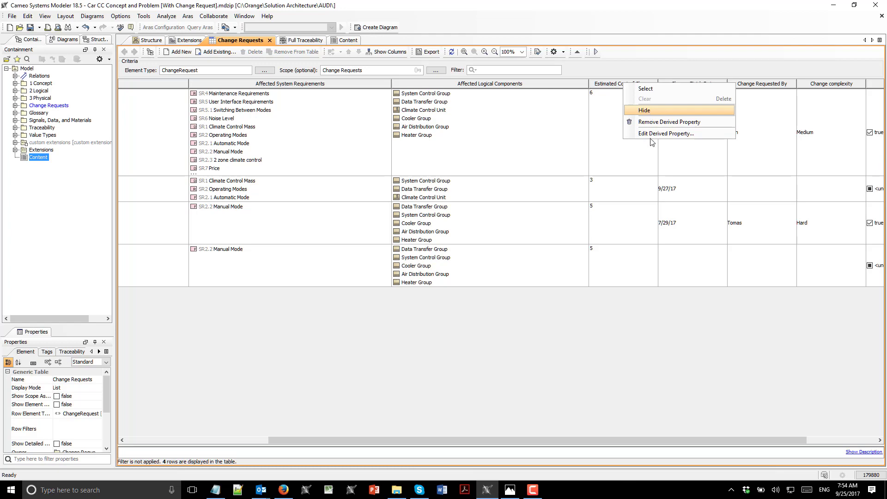
click(665, 134)
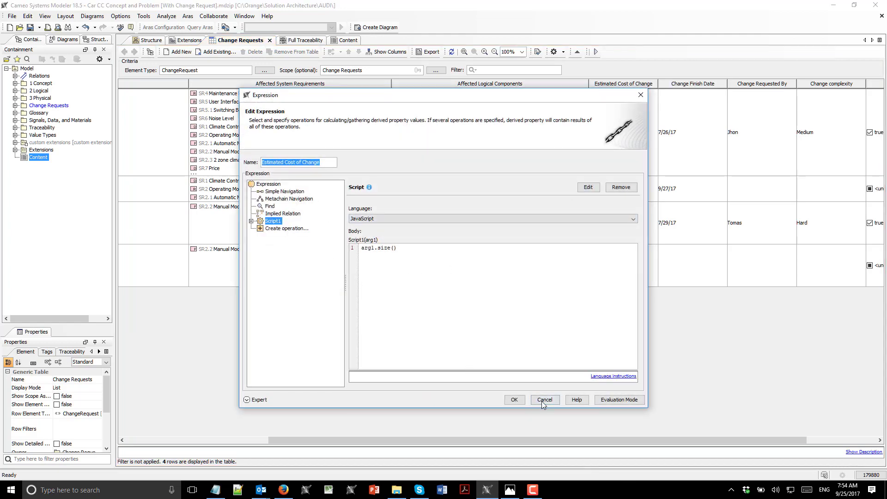
click(251, 222)
click(251, 221)
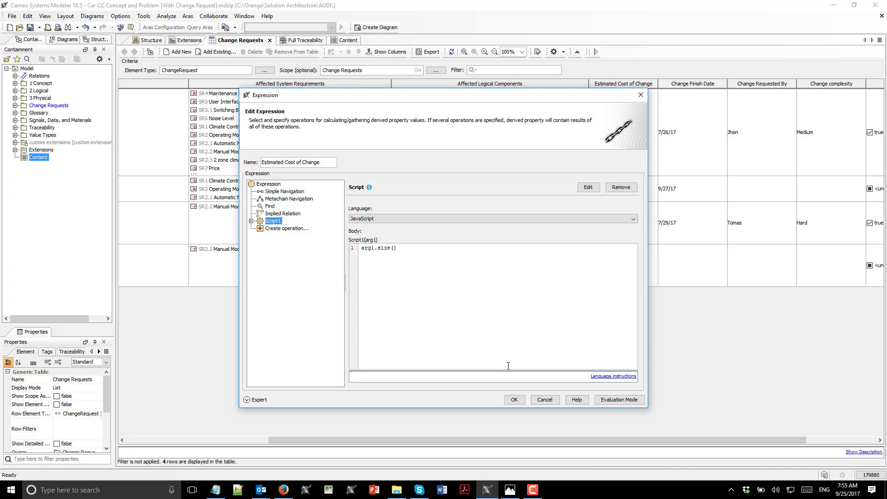
click(545, 400)
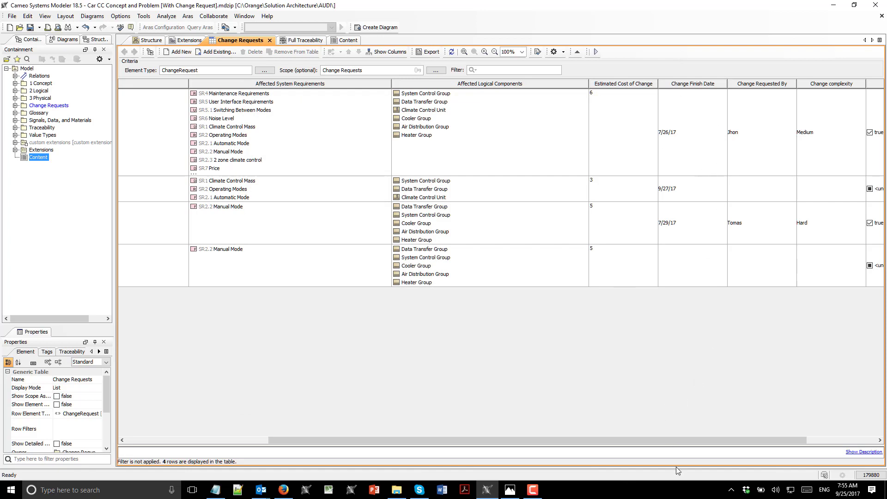
Step: Examine the Change Requests table's columns from Change Finish Date through Change Authorised
drag(635, 439, 658, 441)
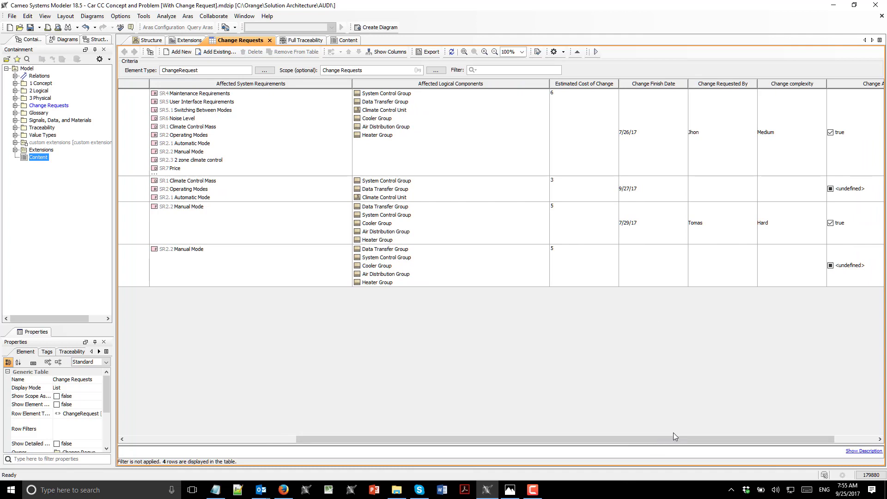
drag(655, 440, 680, 277)
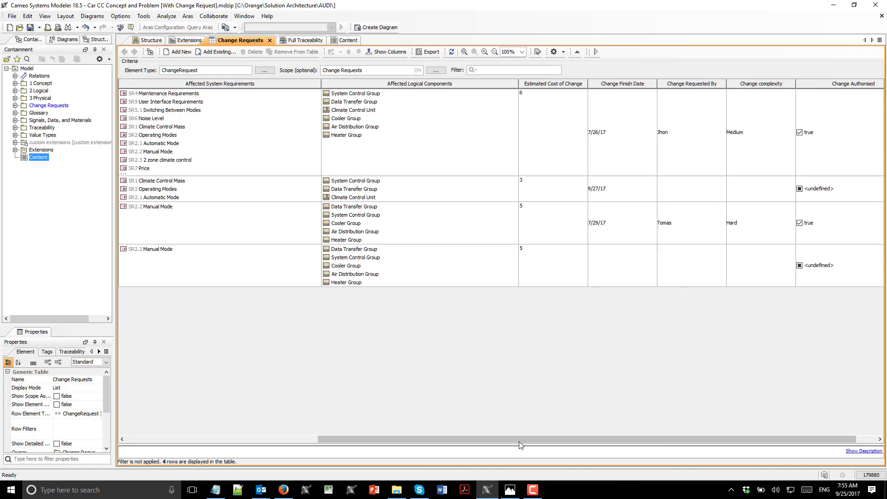
drag(519, 442, 403, 436)
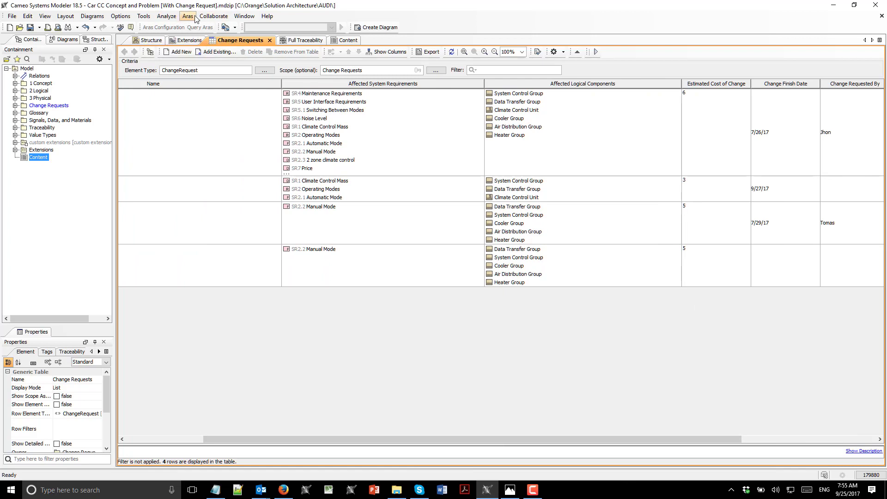
Step: Check the model for suspect links, clear all listed suspicions, and close the validation results
click(166, 16)
mouse_move(204, 73)
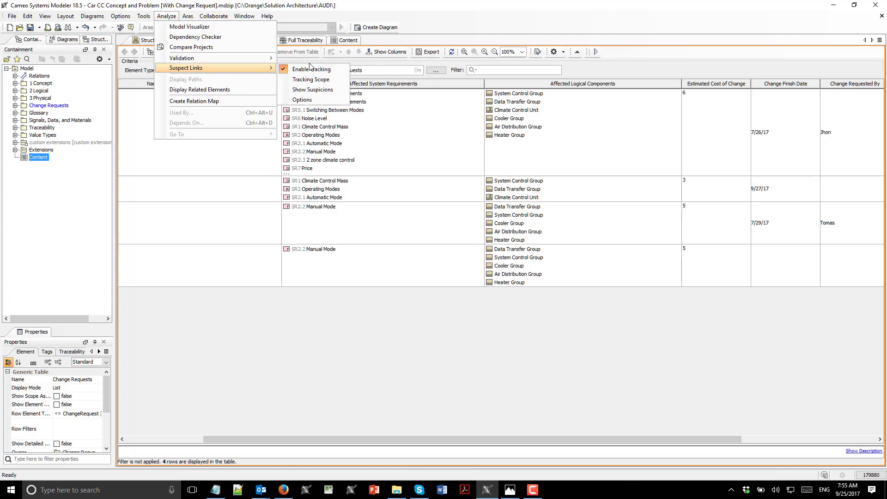
click(314, 89)
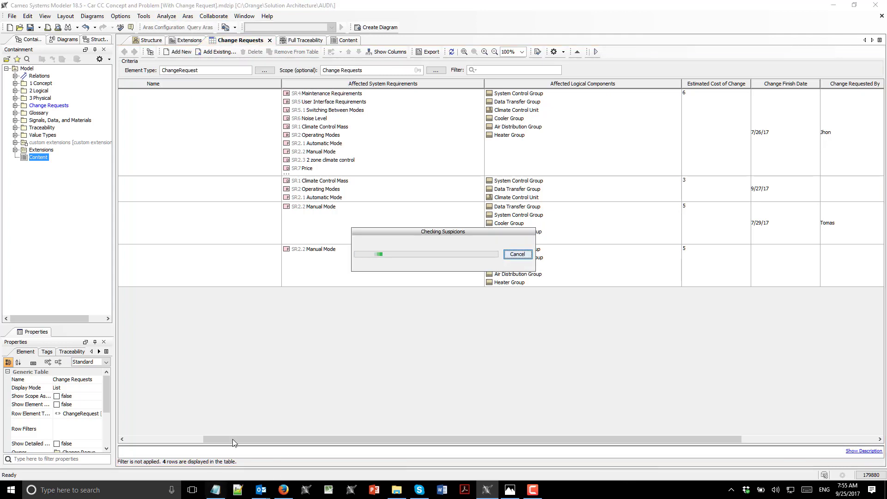
click(29, 253)
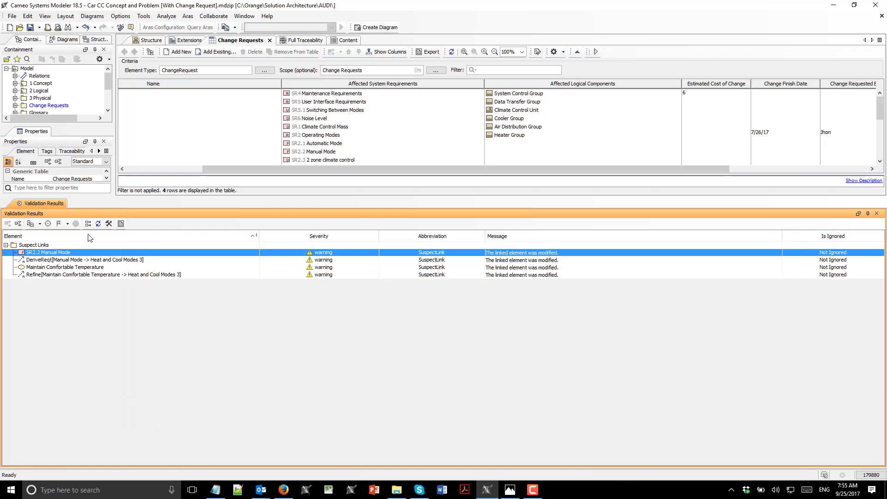
click(34, 255)
click(48, 224)
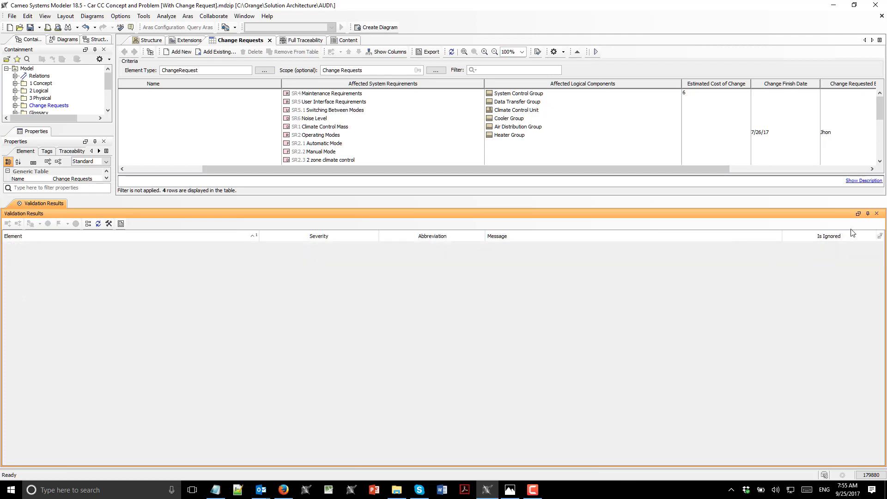
click(875, 213)
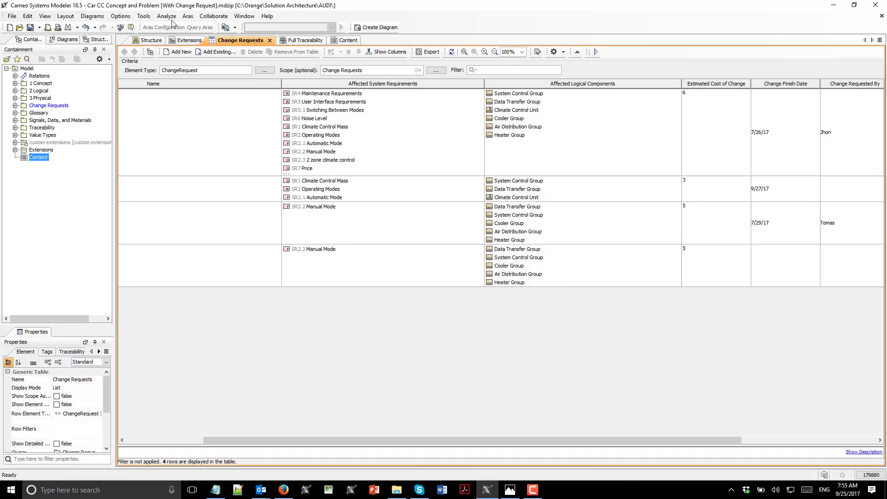
Step: In the Full Traceability map, rename stakeholder need STN5 to Heat and Cool Modes AC123
drag(329, 439, 209, 429)
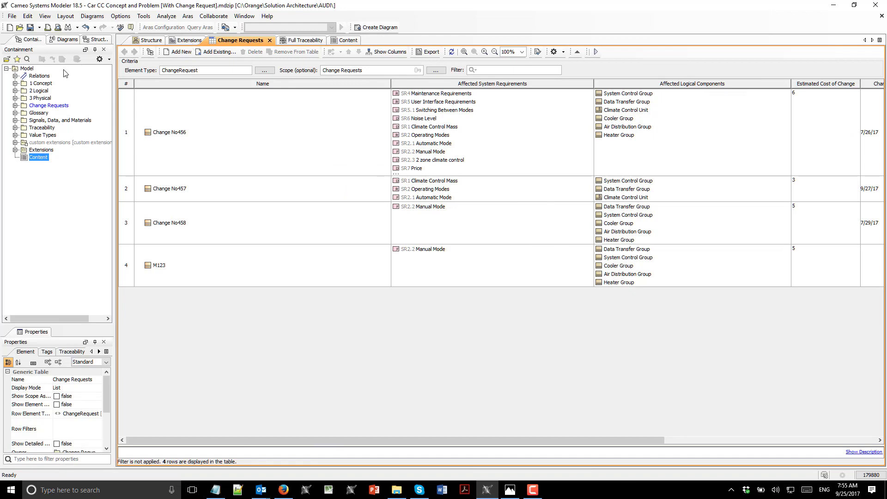
click(285, 41)
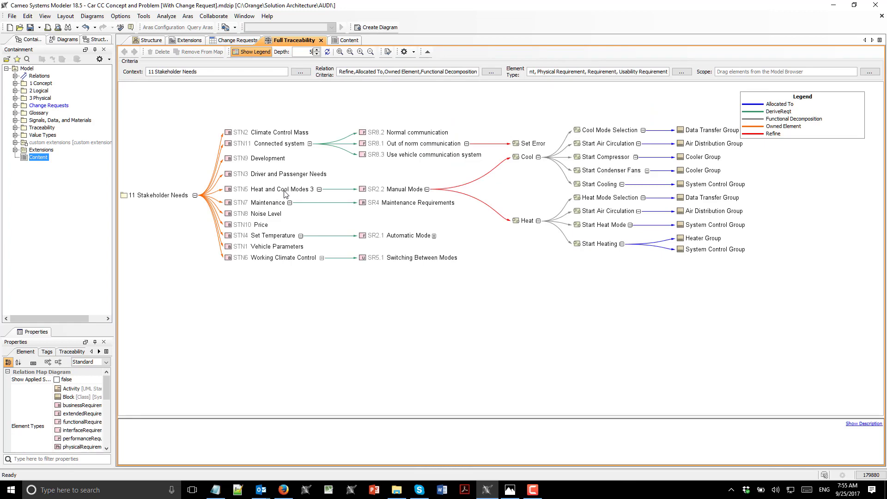
double_click(310, 189)
click(541, 199)
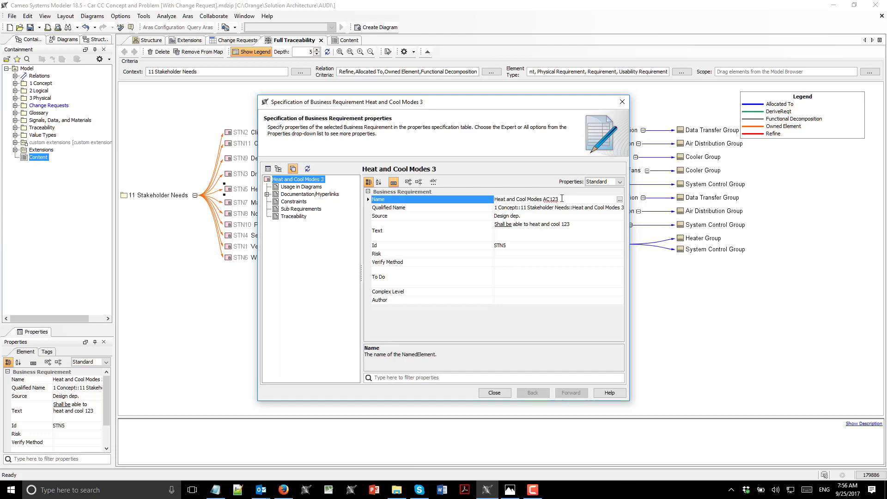
click(506, 395)
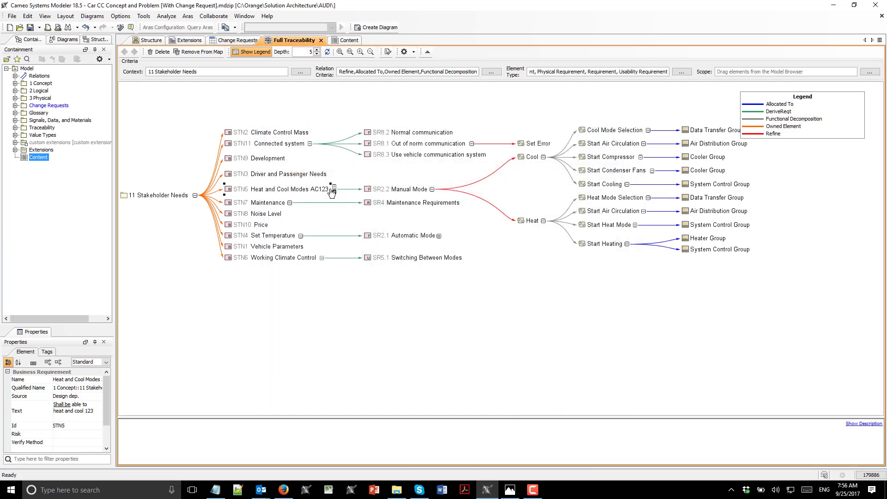
Step: Show the model's link suspicions and shrink the validation results to make room for the whole traceability map
click(216, 14)
mouse_move(166, 16)
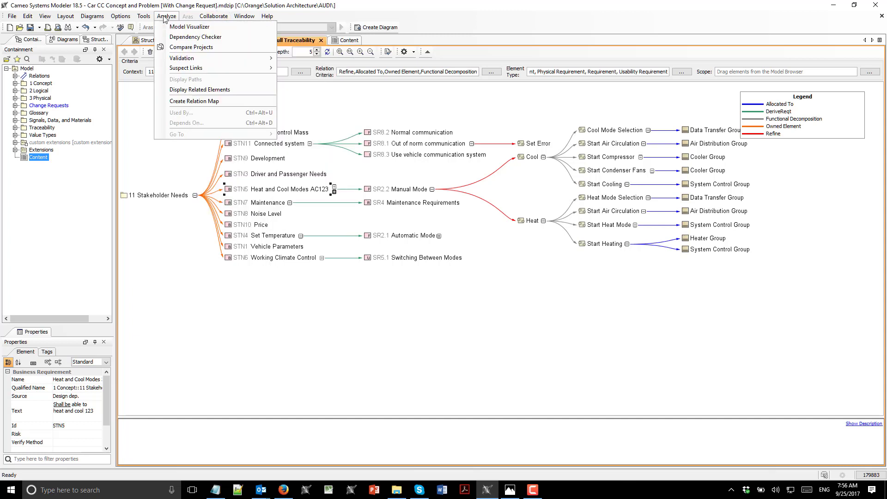
mouse_move(201, 71)
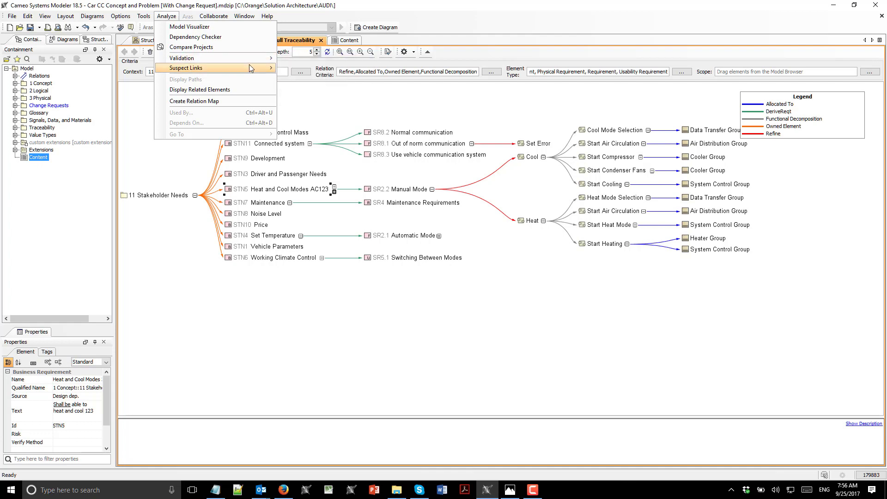
click(312, 89)
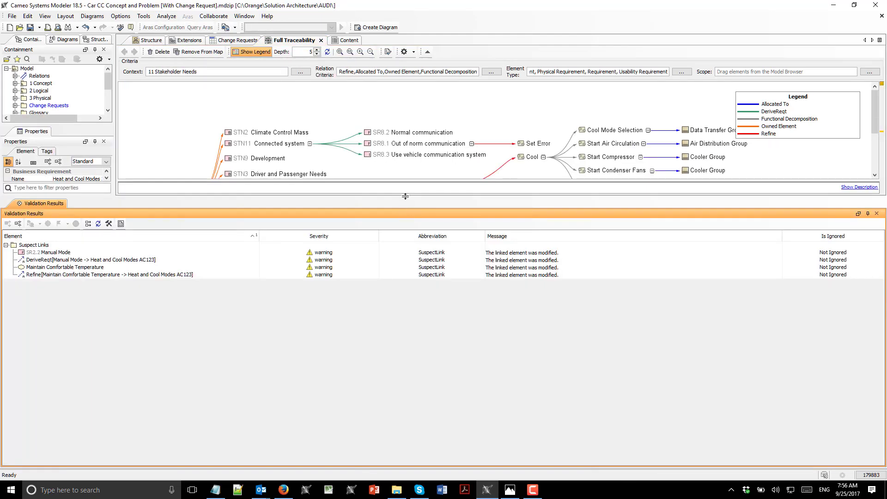
click(405, 196)
drag(408, 197, 420, 296)
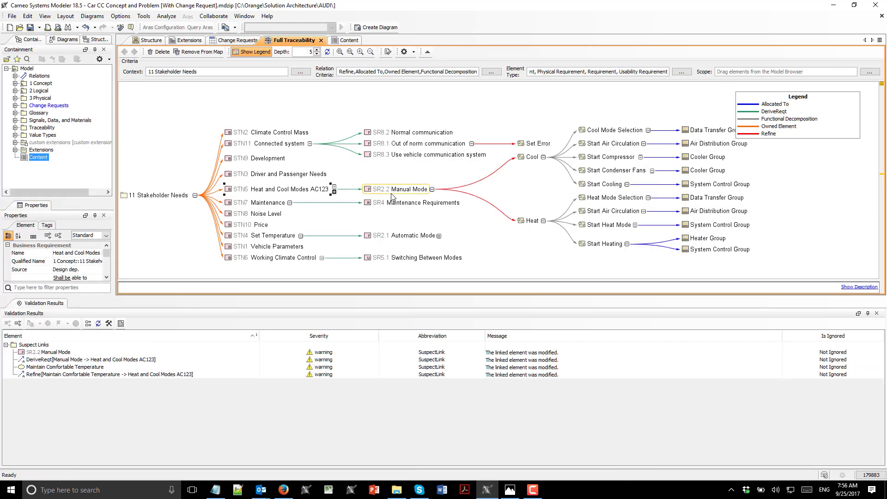
Step: Open the System Requirements table from 21 System Requirements in the 2 Logical package, check the highlighted requirement, and close the table
click(15, 91)
click(24, 98)
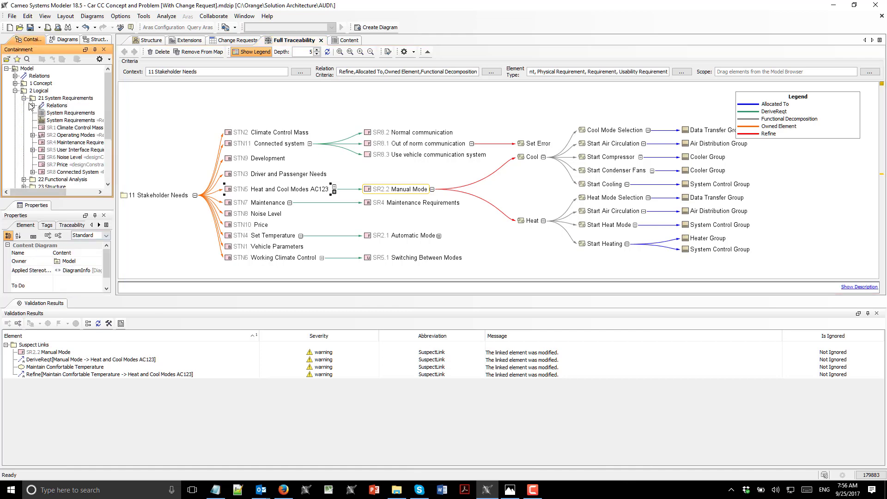
double_click(51, 121)
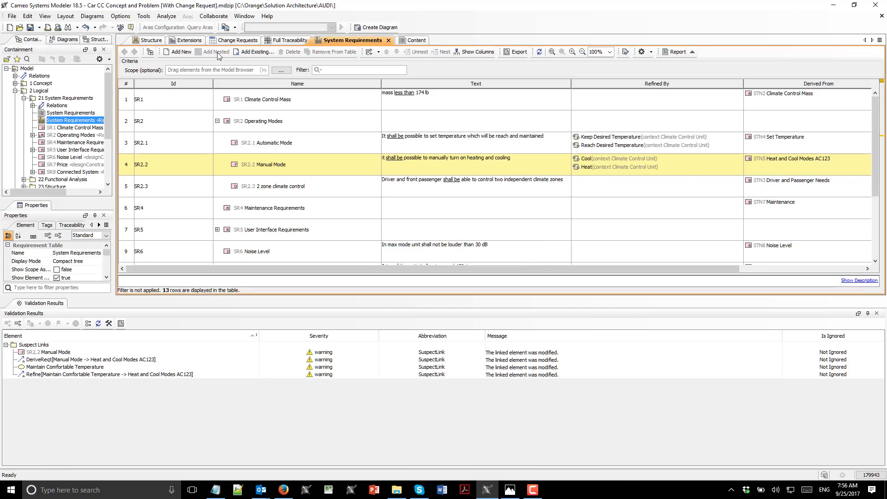
click(388, 41)
Step: Close the validation results and add a new change request named M456-CR to the Change Requests table
click(242, 40)
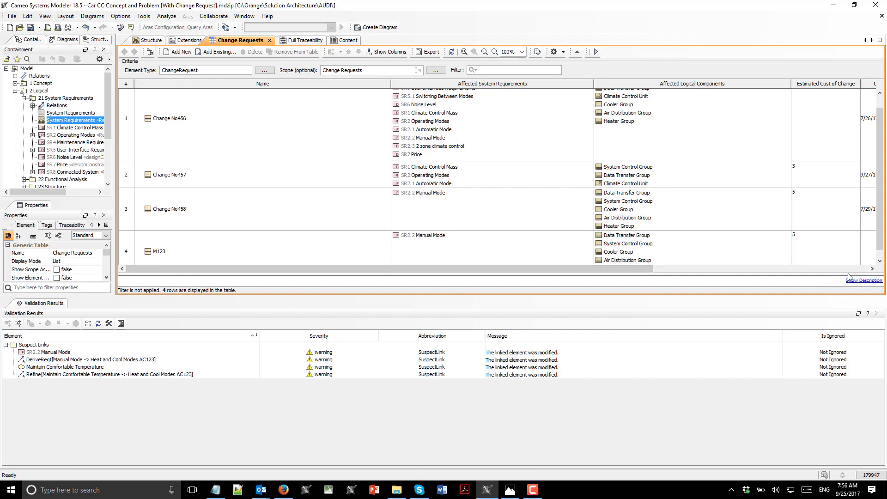
click(877, 313)
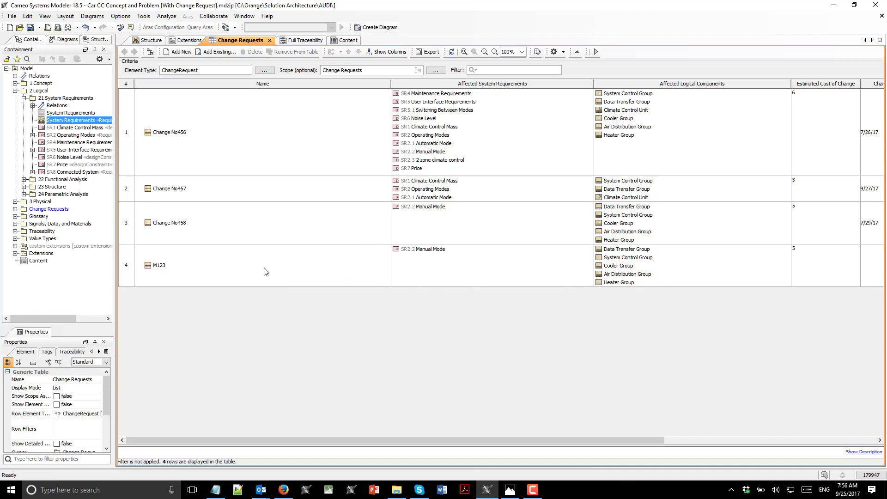
click(181, 51)
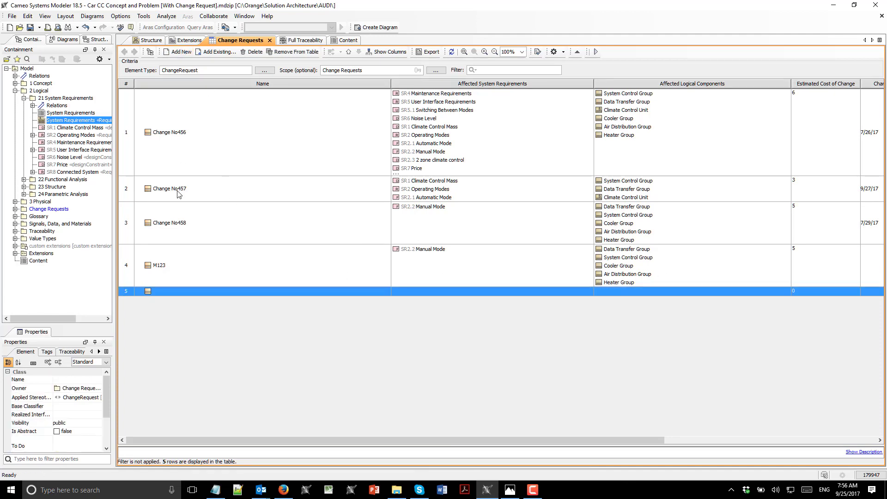
click(164, 294)
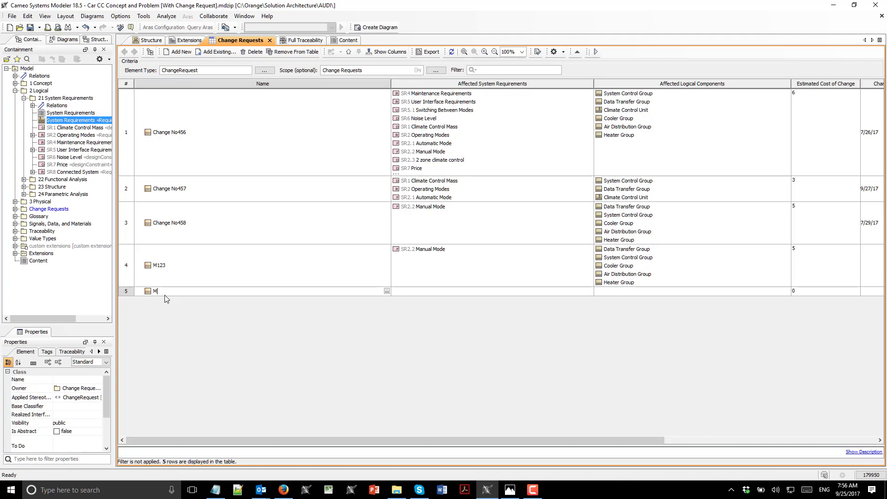
text(M456-CR)
click(179, 316)
Step: Assign requirements SR2.1 Automatic Mode and SR2.2 Manual Mode as the affected system requirements of M456-CR
click(447, 290)
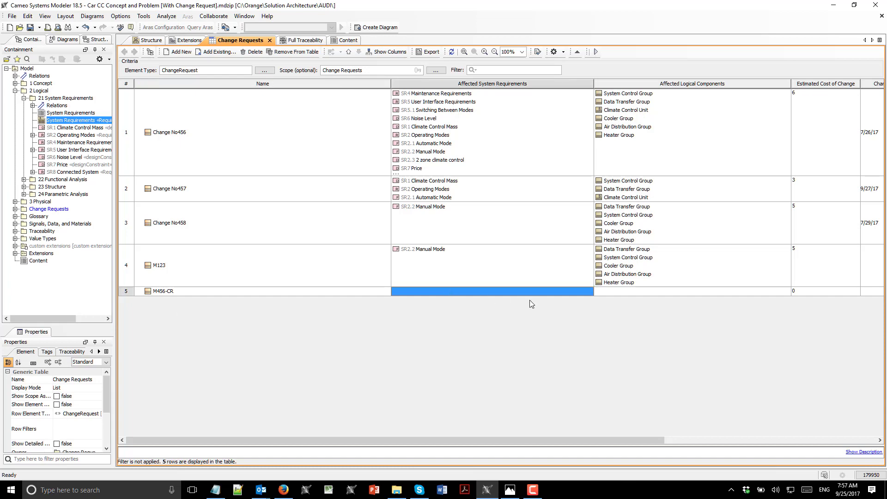
click(591, 291)
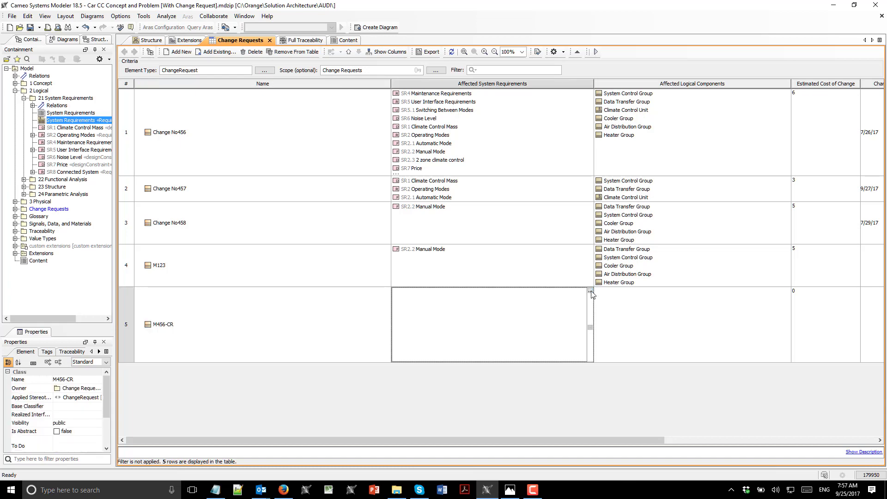
click(590, 291)
scroll(322, 319, down, 2)
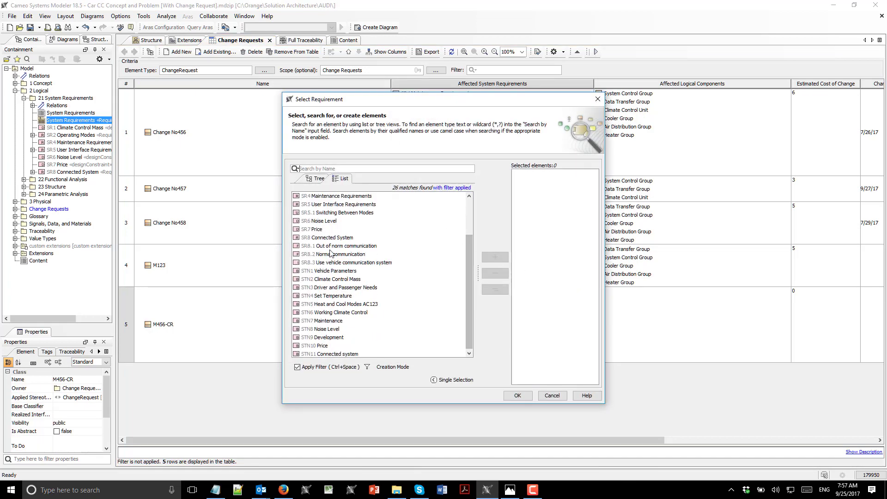
scroll(334, 257, up, 2)
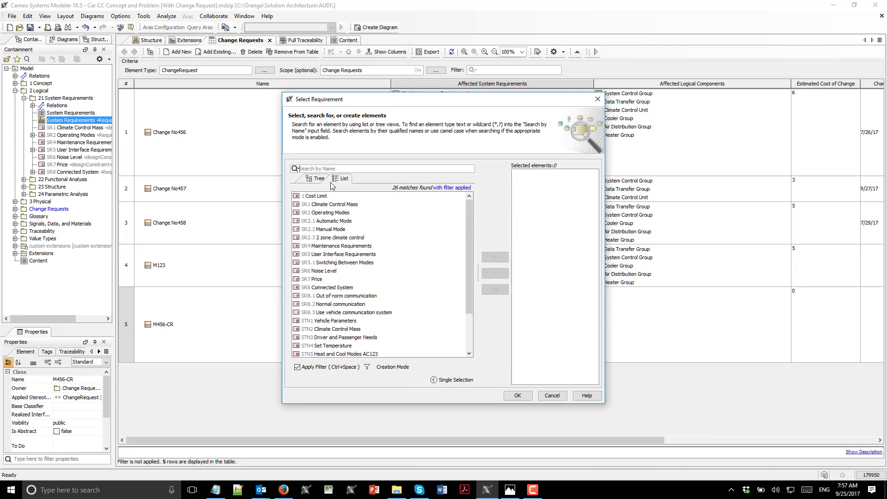
click(330, 230)
shift+click(335, 221)
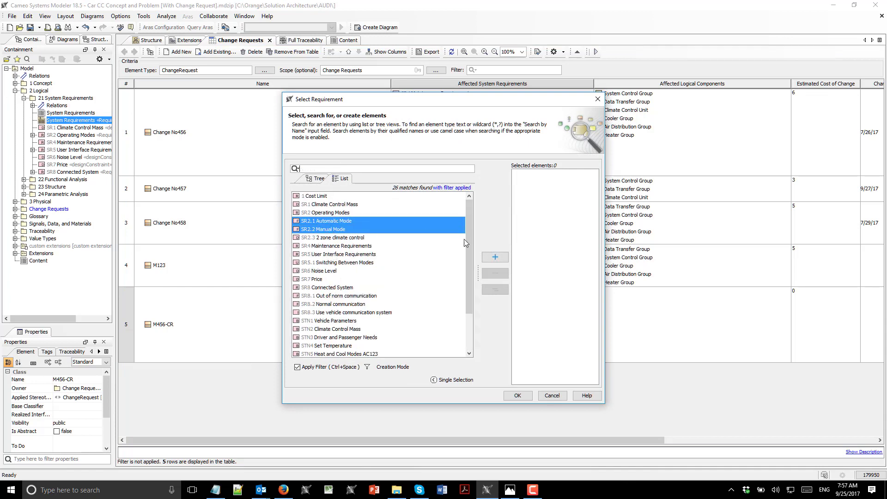
click(495, 257)
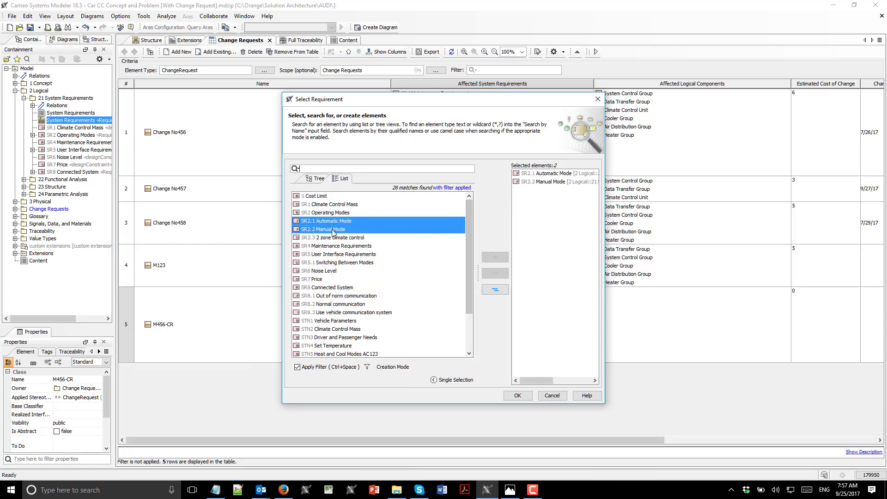
click(517, 396)
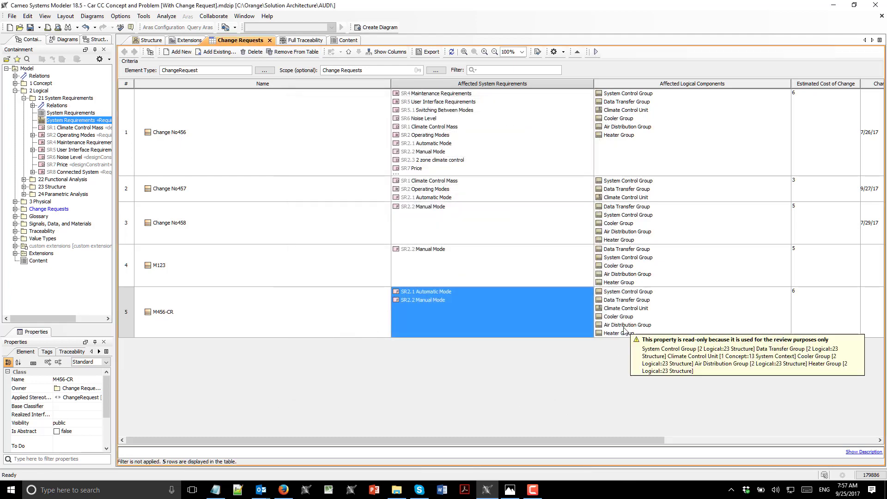
Step: Set the change finish date of M456-CR to 9/21/17
drag(613, 442, 711, 442)
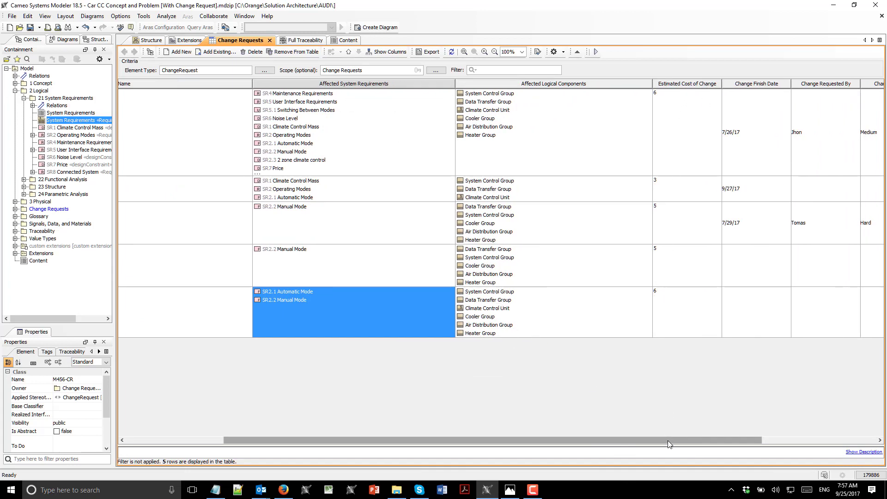
drag(667, 440, 705, 440)
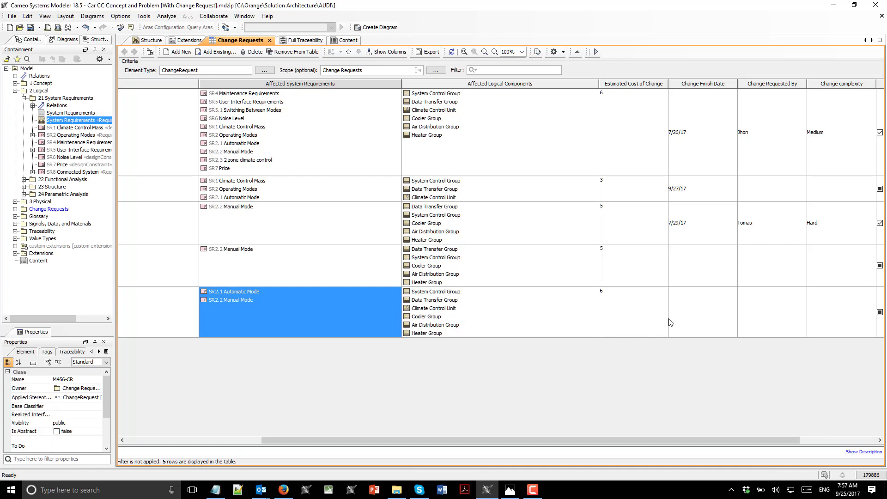
drag(670, 441, 704, 441)
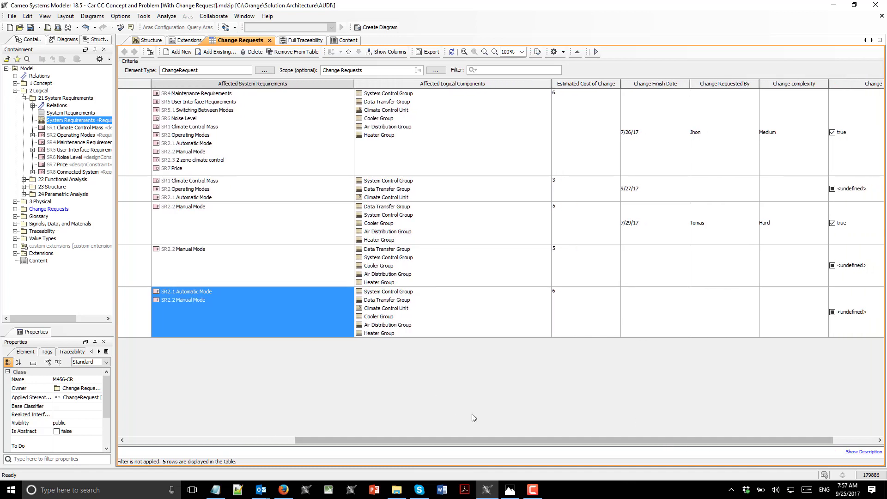
drag(536, 439, 565, 439)
click(614, 326)
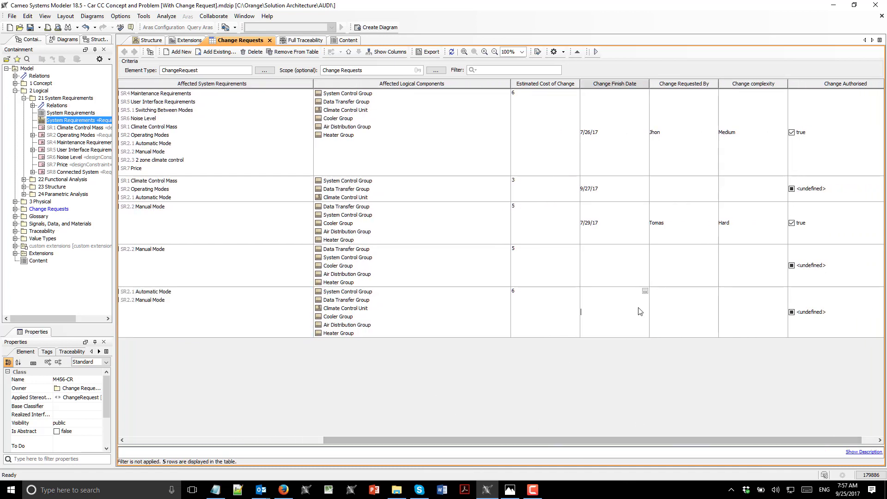
click(645, 291)
click(442, 277)
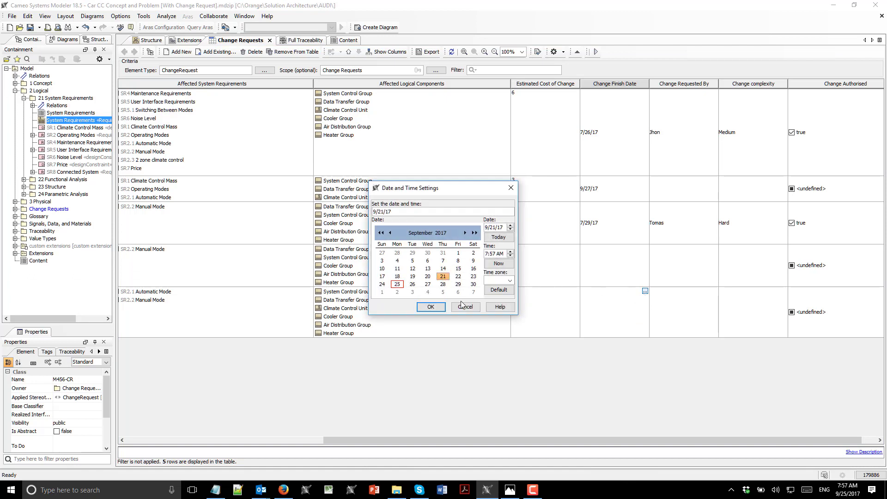
click(430, 307)
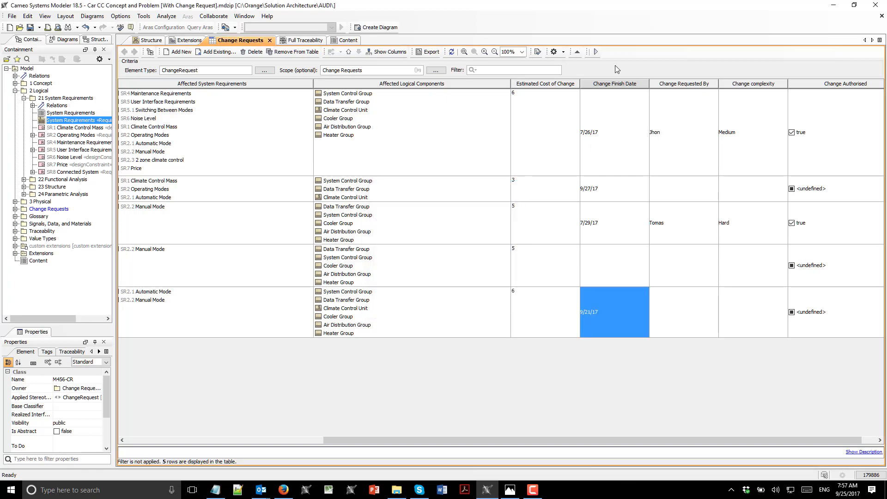
Step: Change the finish date of M456-CR to 9/30/17
click(713, 295)
click(712, 292)
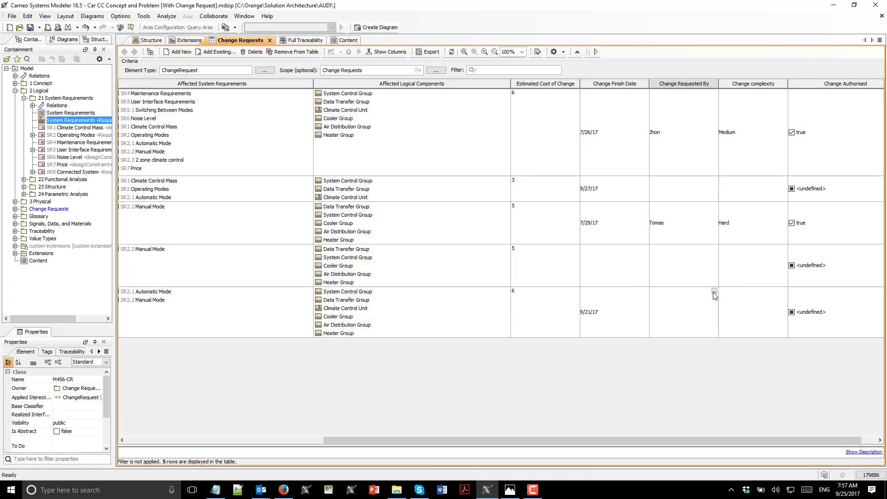
click(641, 311)
click(641, 312)
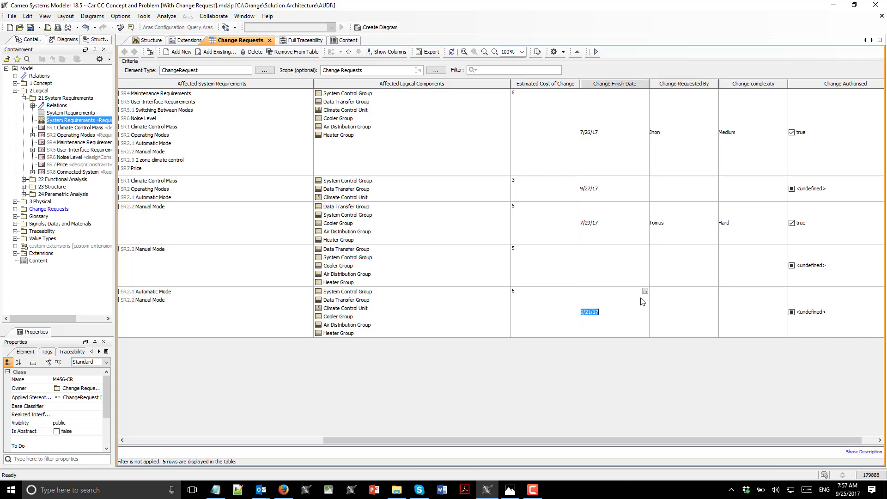
click(645, 291)
click(471, 284)
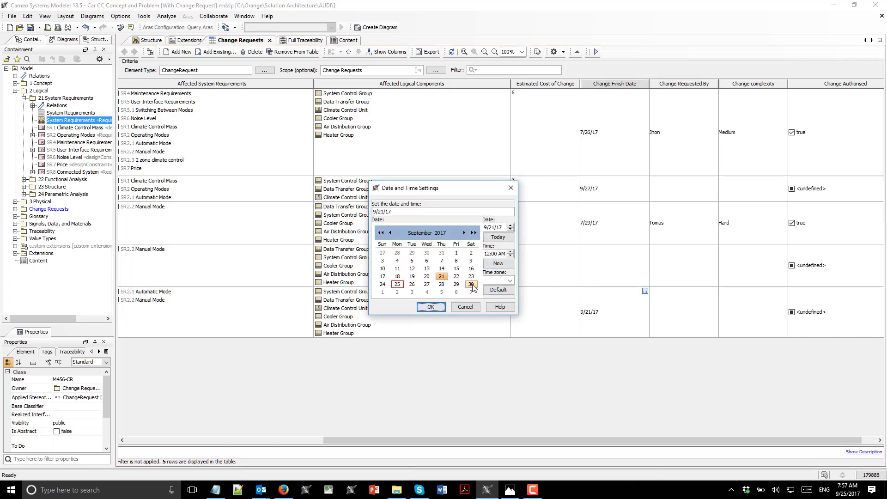
click(436, 308)
Step: Enter the requester's first name as Change Requested By for M456-CR
click(711, 299)
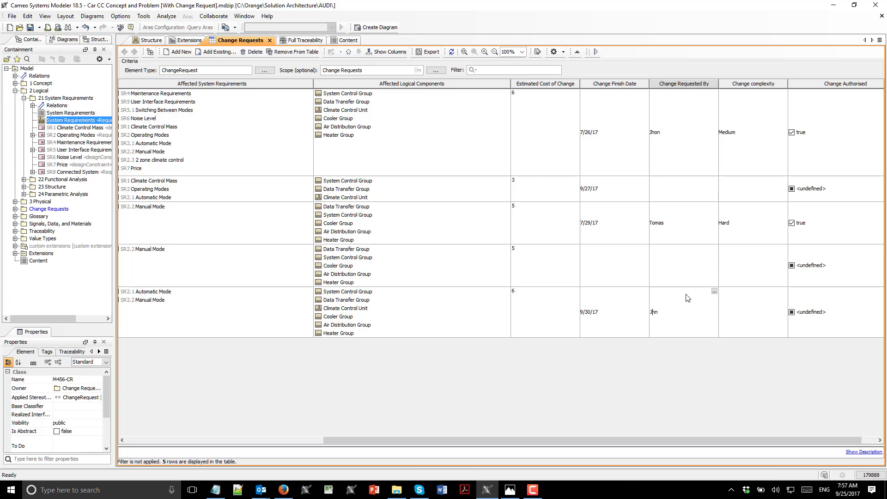
text(Jhon)
click(758, 311)
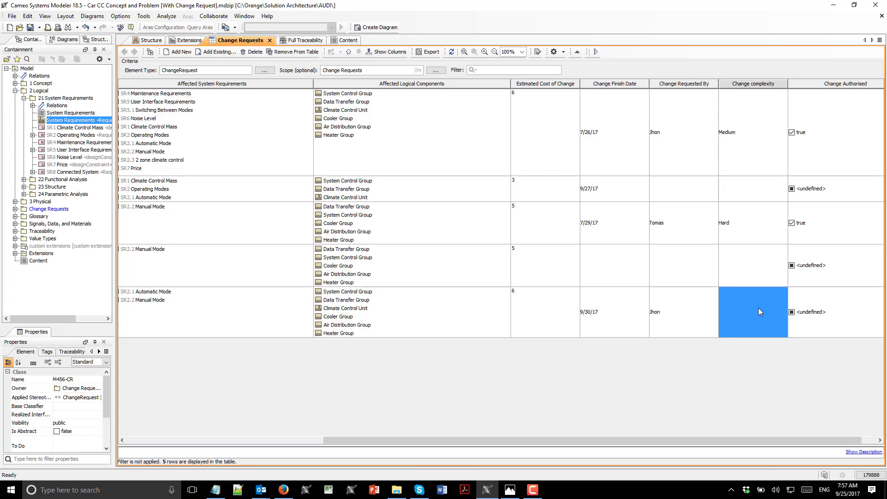
Step: Set the change complexity of M456-CR to Easy and its Change Authorised value to true
click(758, 307)
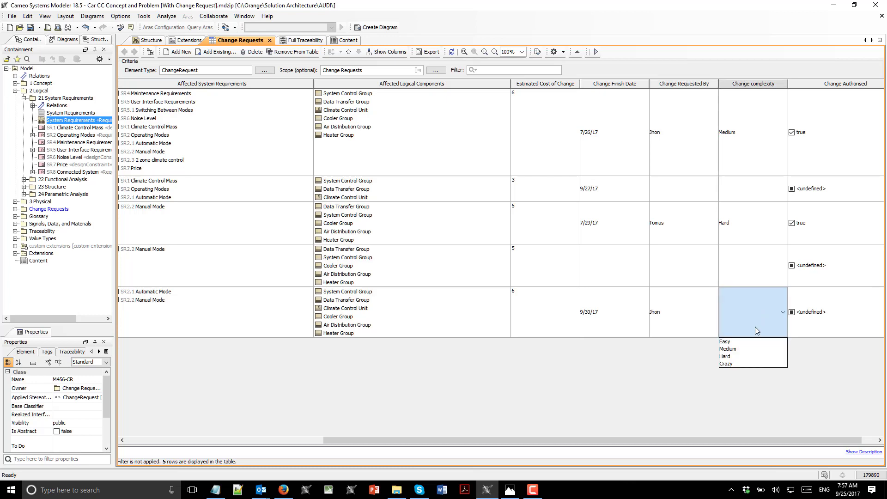
click(746, 342)
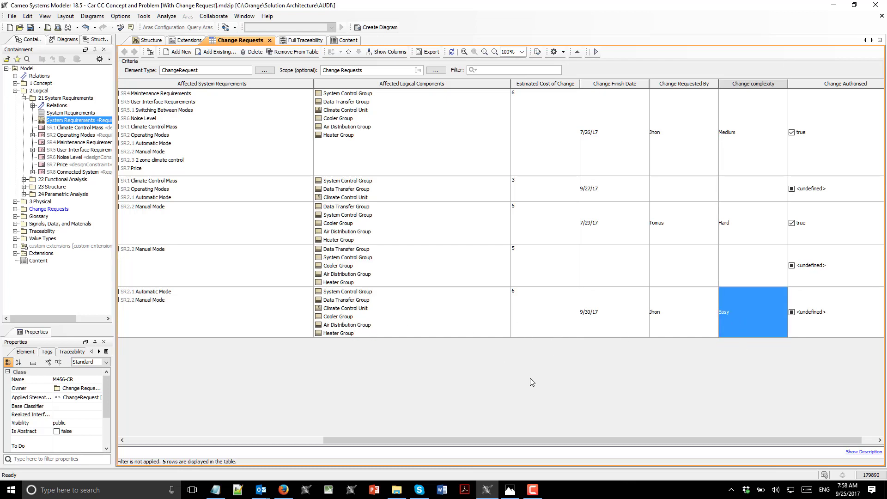
click(792, 314)
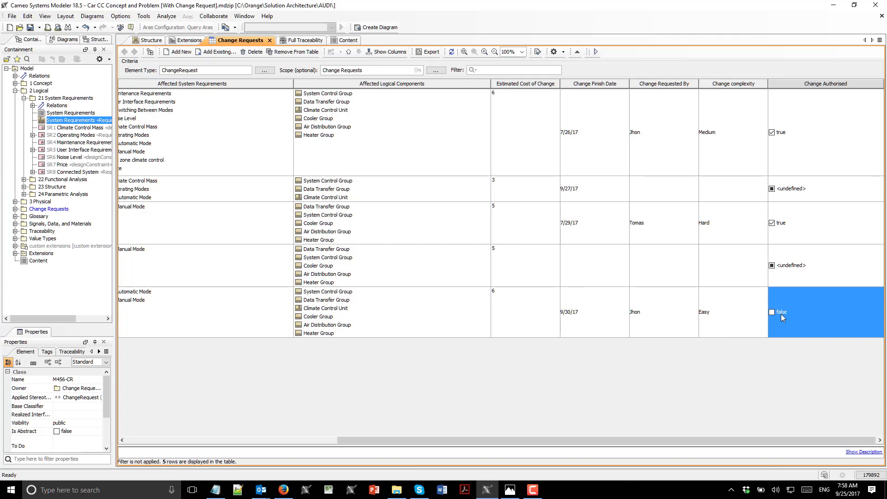
click(778, 311)
Step: View the ChangeRequest stereotype in the Extensions diagram and check which file types the Change Requests table can be exported to, without exporting
click(178, 42)
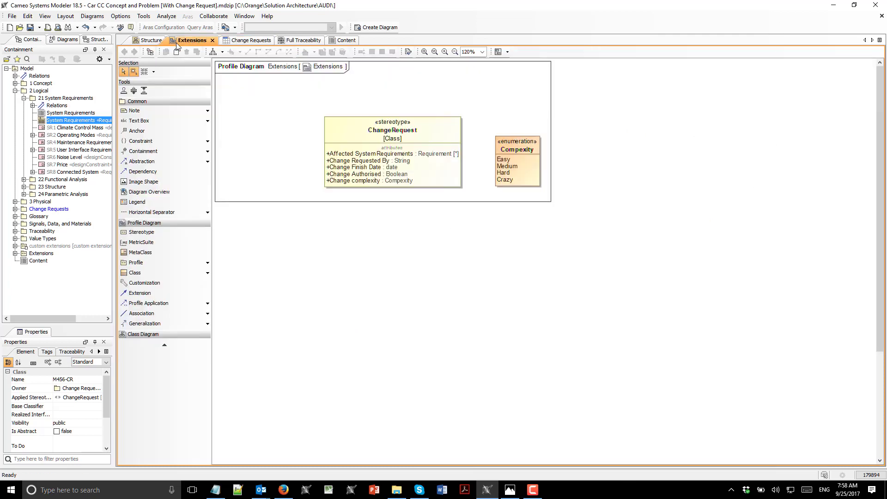
click(242, 41)
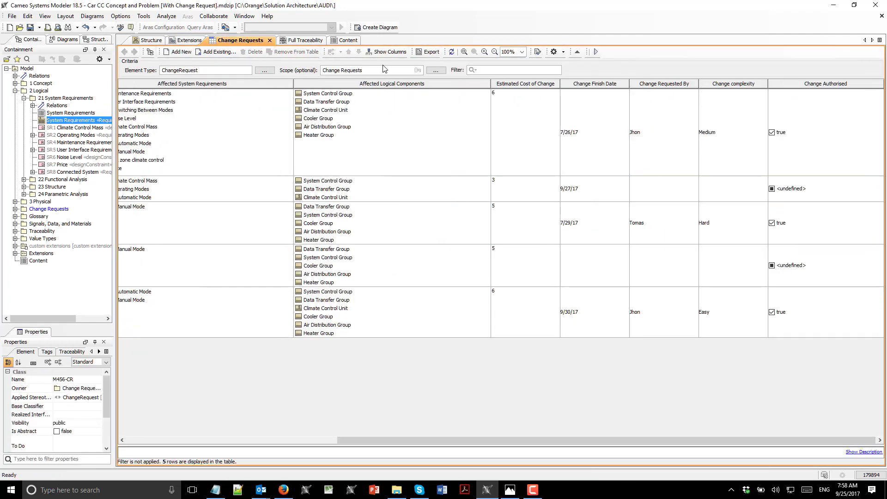
click(428, 52)
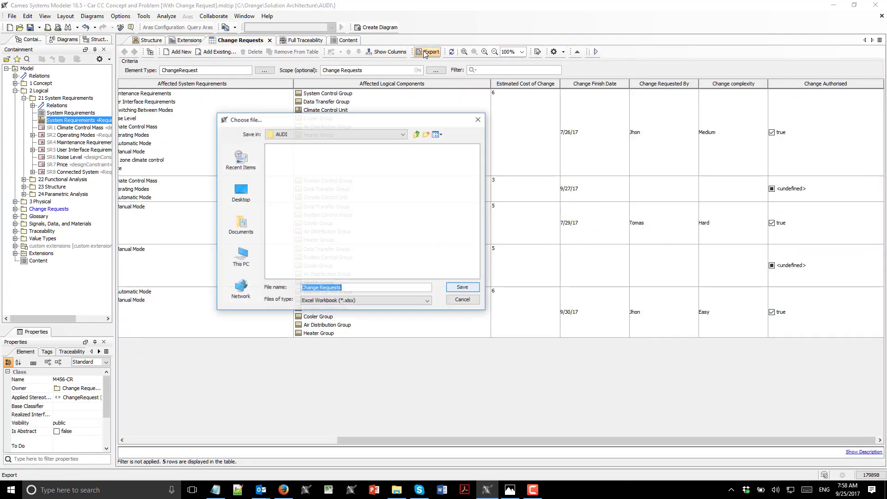
click(419, 301)
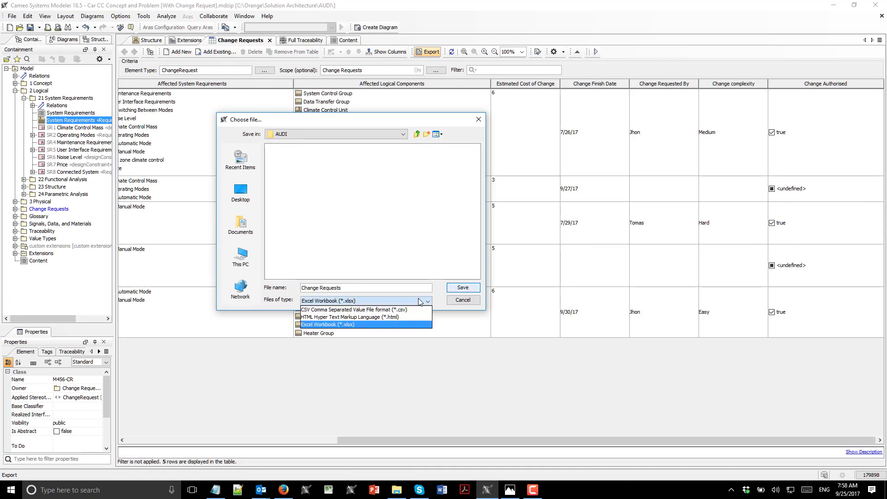
click(419, 300)
click(451, 299)
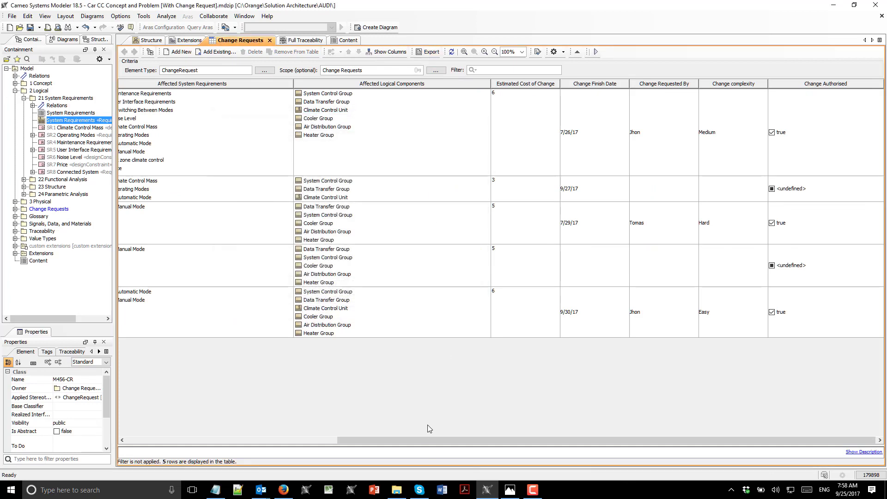
Step: Return to the first columns of the Change Requests table and save the project
drag(390, 440, 197, 447)
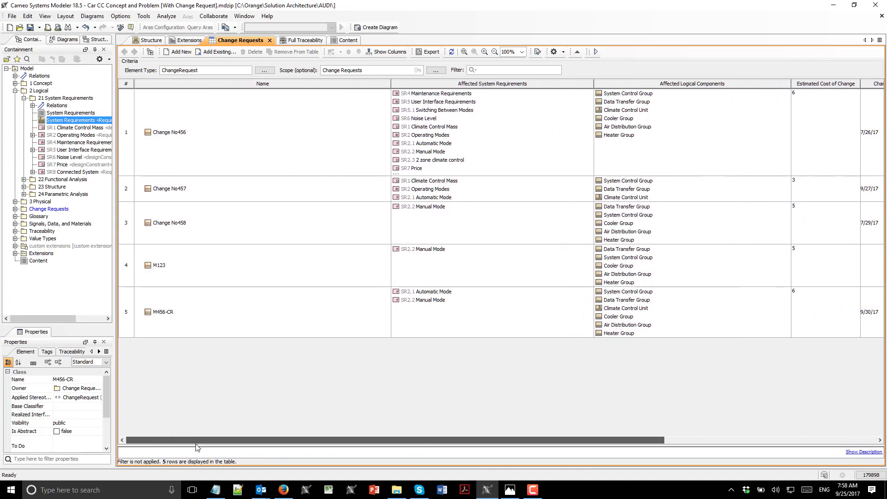
click(30, 28)
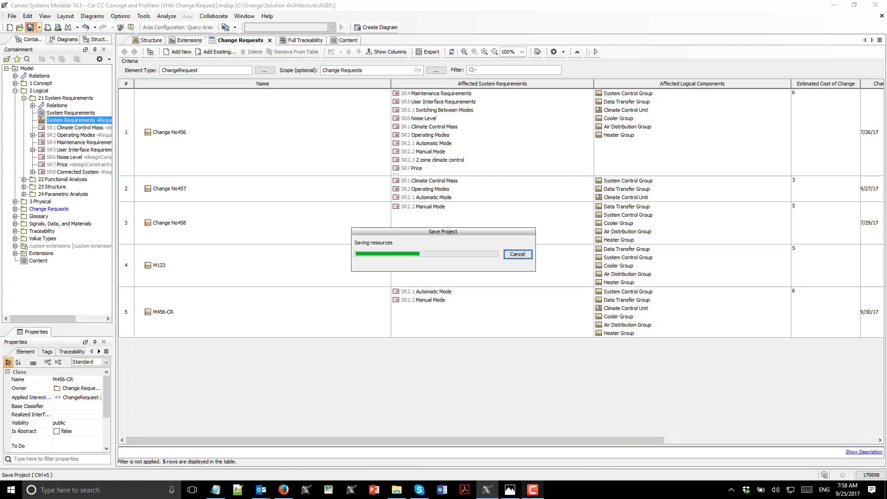
click(532, 490)
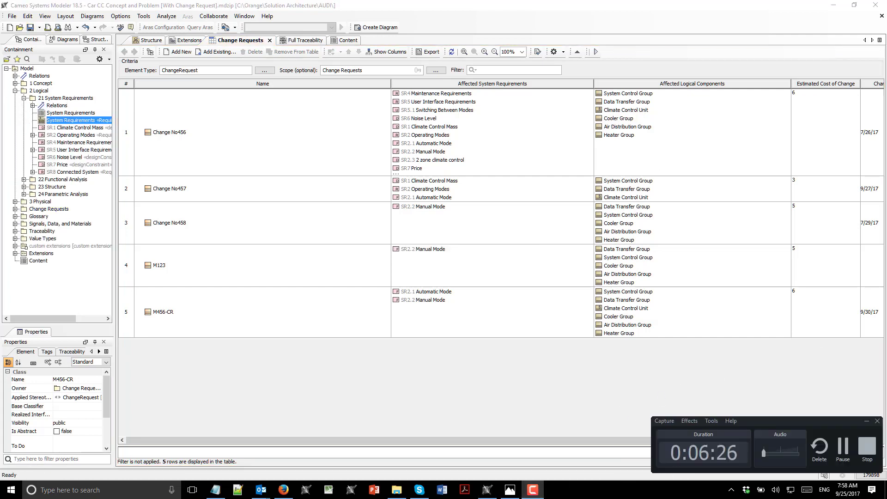